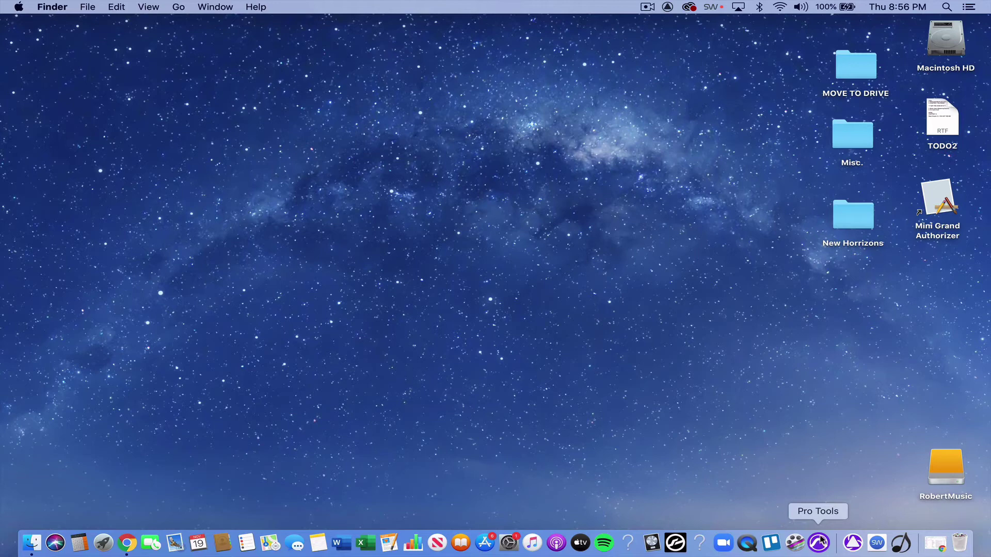
# Launch Pro Tools and dismiss the 32-bit QuickTime compatibility warning to reach the Dashboard
pyautogui.click(820, 541)
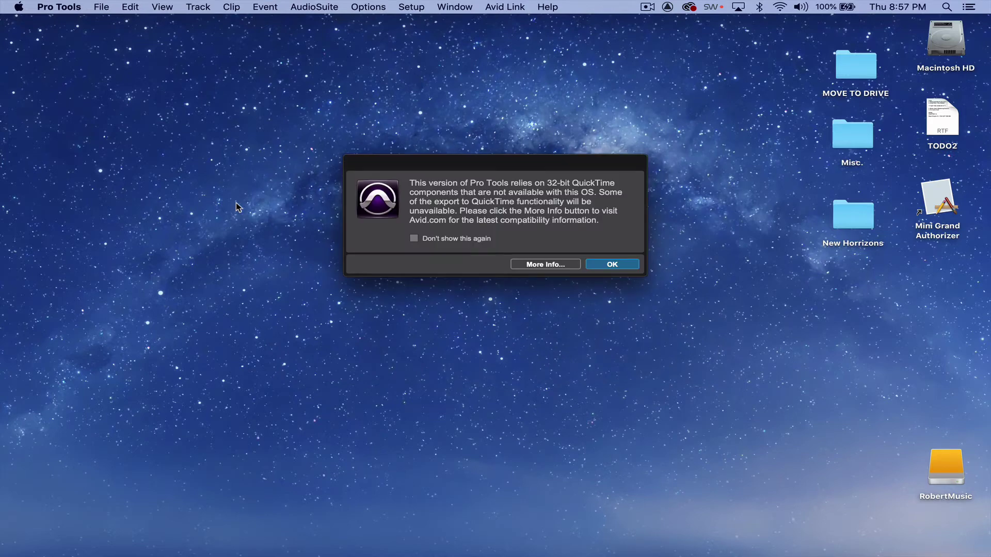
pyautogui.moveTo(376, 205); pyautogui.dragTo(366, 196)
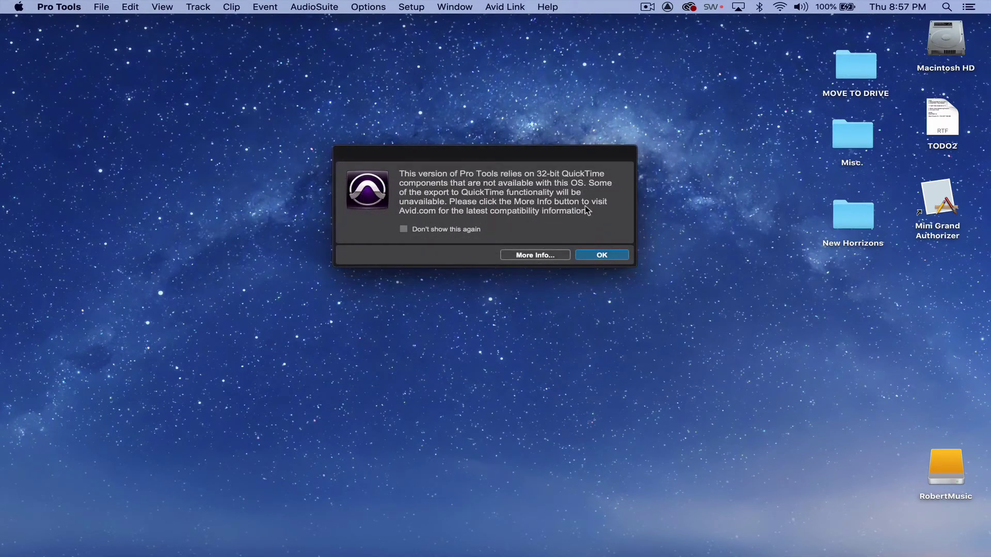
pyautogui.click(602, 255)
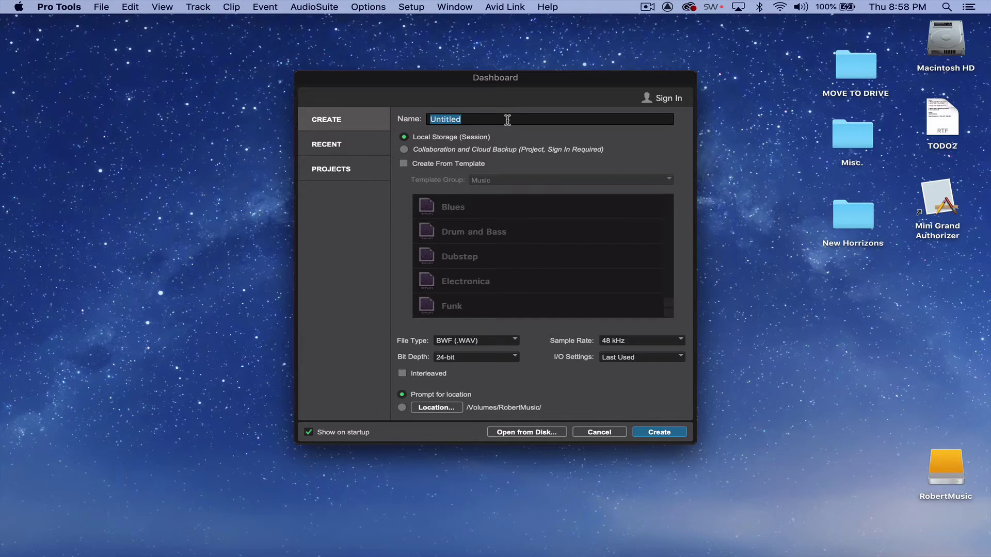
# Enter 'Test' as the session name in place of Untitled
pyautogui.write('Test')
pyautogui.click(493, 341)
pyautogui.click(533, 341)
pyautogui.click(646, 339)
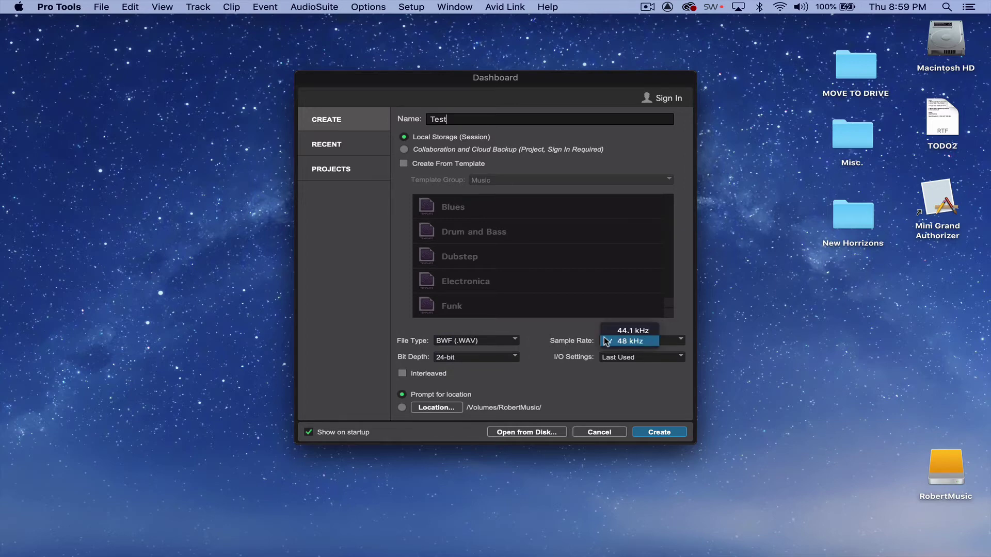
pyautogui.click(550, 344)
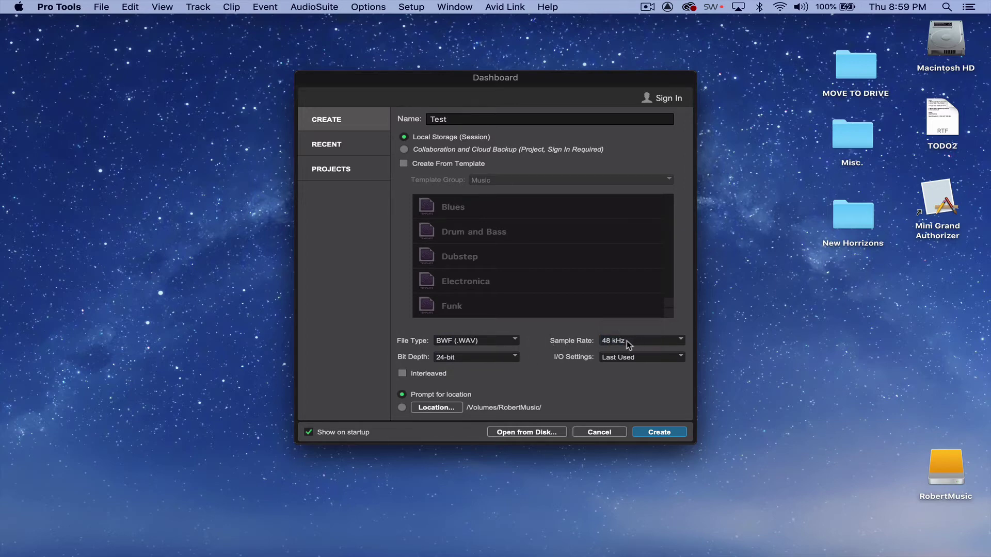
pyautogui.click(518, 357)
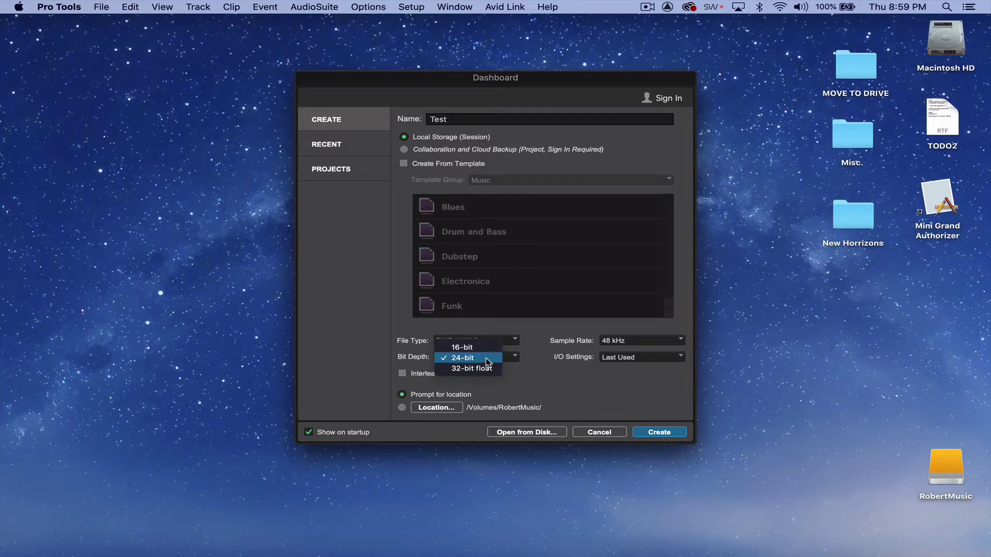
pyautogui.click(516, 359)
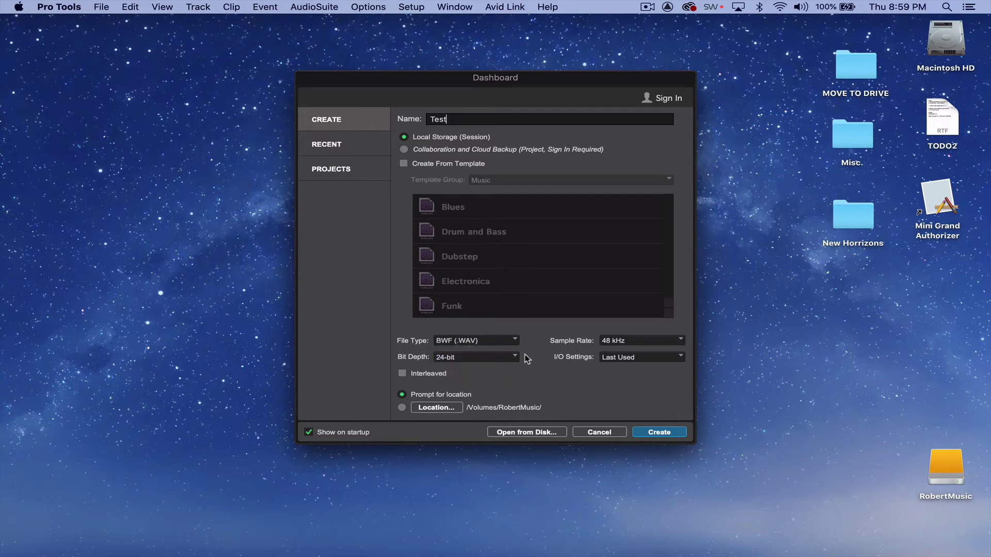
pyautogui.click(636, 356)
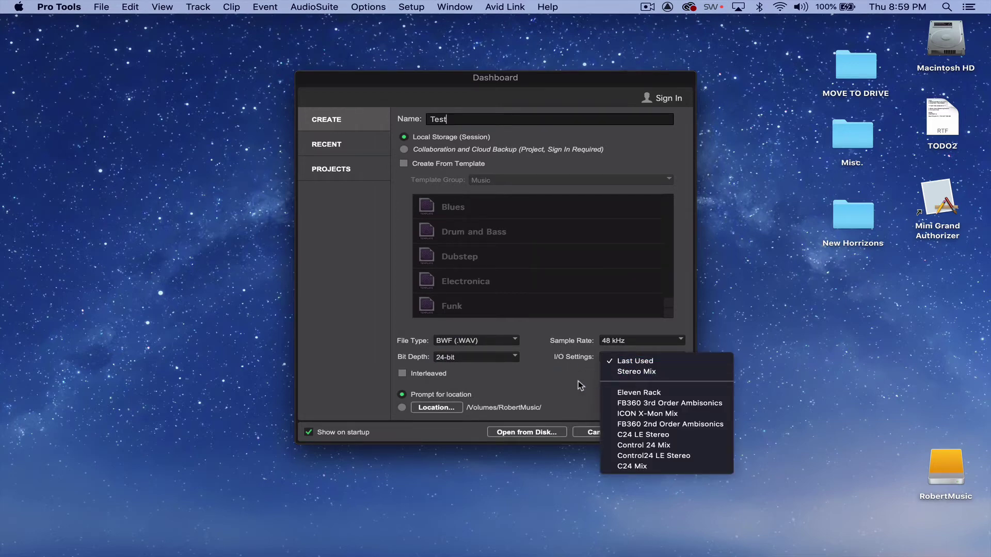
pyautogui.click(625, 361)
pyautogui.click(617, 360)
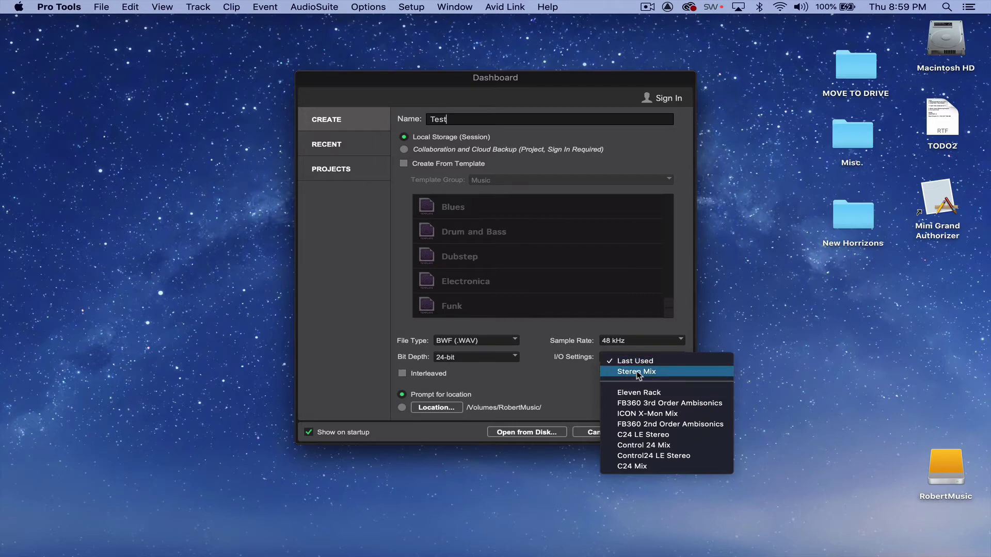
pyautogui.click(566, 361)
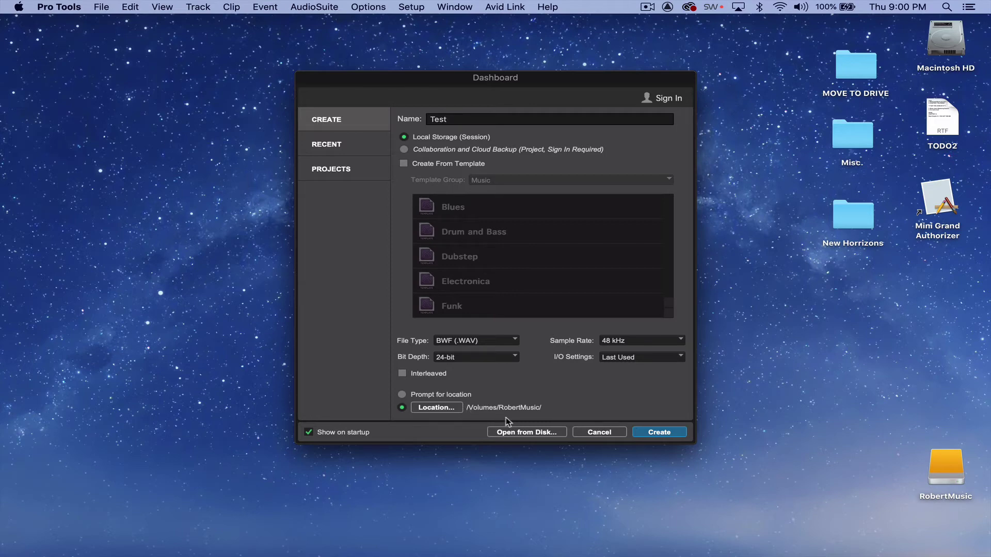
# Switch the save option from Prompt for location to the preset Location drive
pyautogui.click(402, 395)
pyautogui.click(402, 407)
# Choose Prompt for location, create the Test session, and save it to the Desktop
pyautogui.click(402, 395)
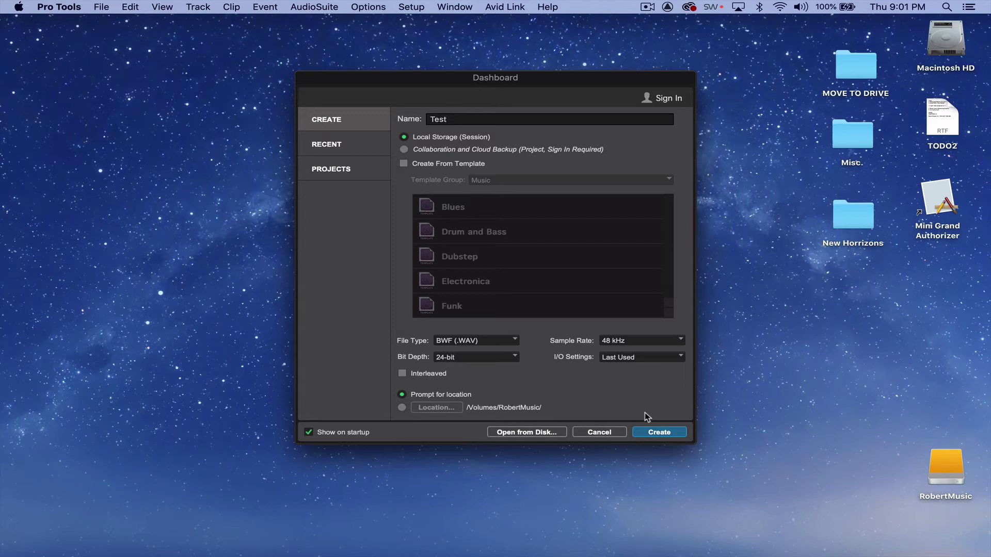
pyautogui.click(653, 433)
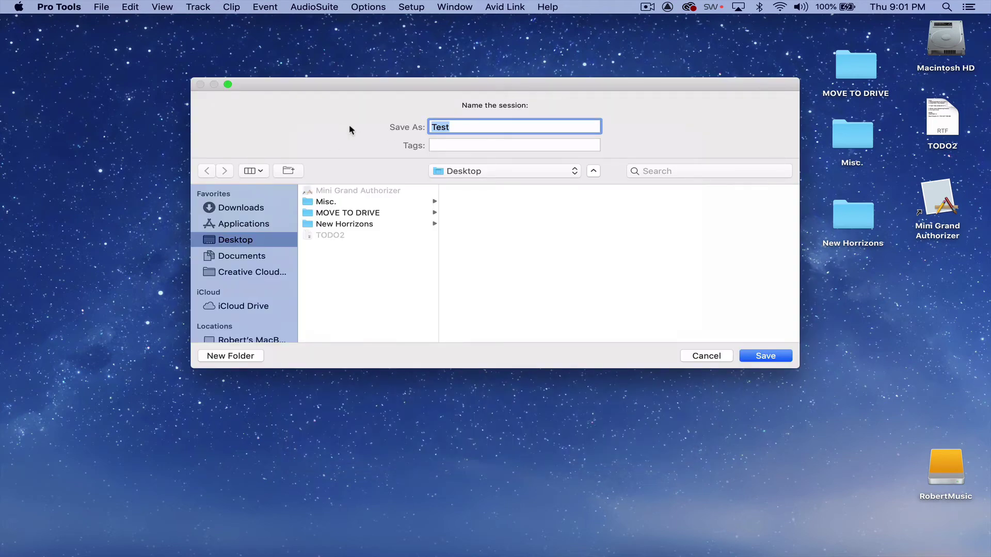
pyautogui.click(774, 356)
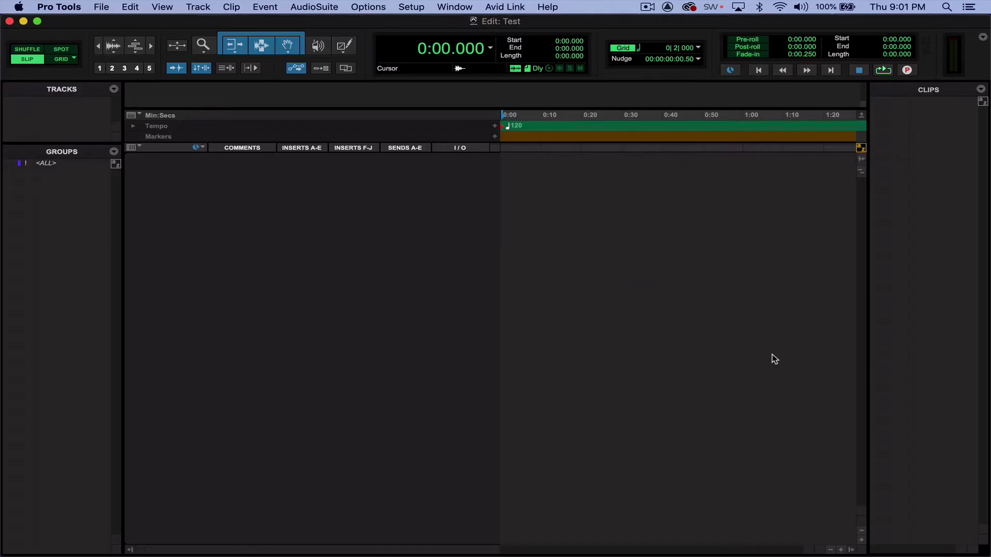
pyautogui.click(23, 21)
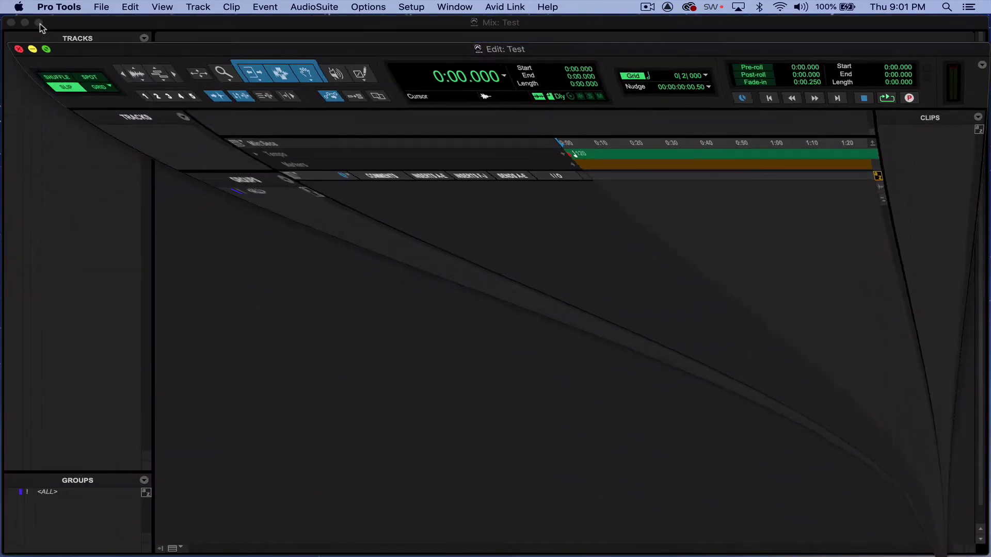
# Move the desktop Test folder, browse its Clip Groups and Session File Backups folders, then return to Pro Tools
pyautogui.click(24, 22)
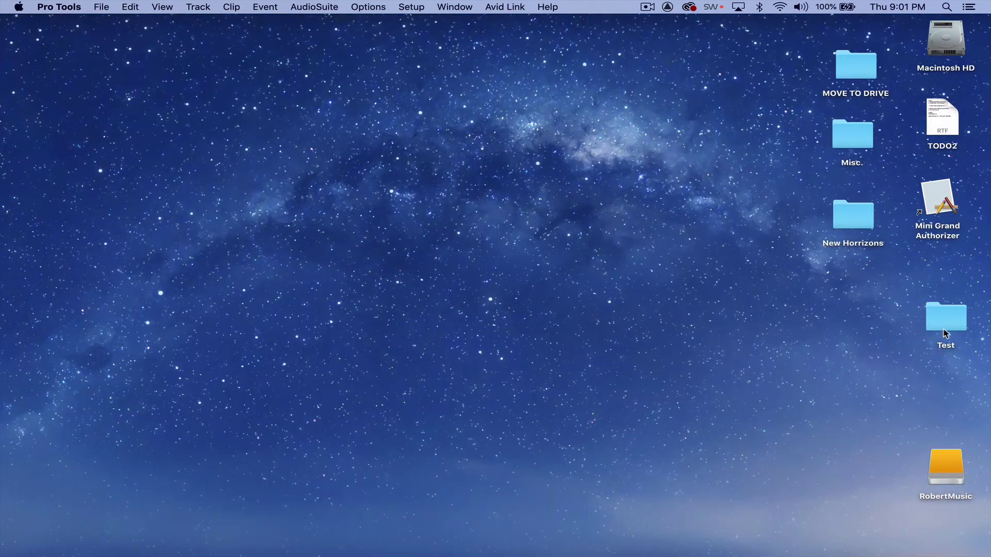
pyautogui.moveTo(952, 331); pyautogui.dragTo(852, 333)
pyautogui.doubleClick(851, 331)
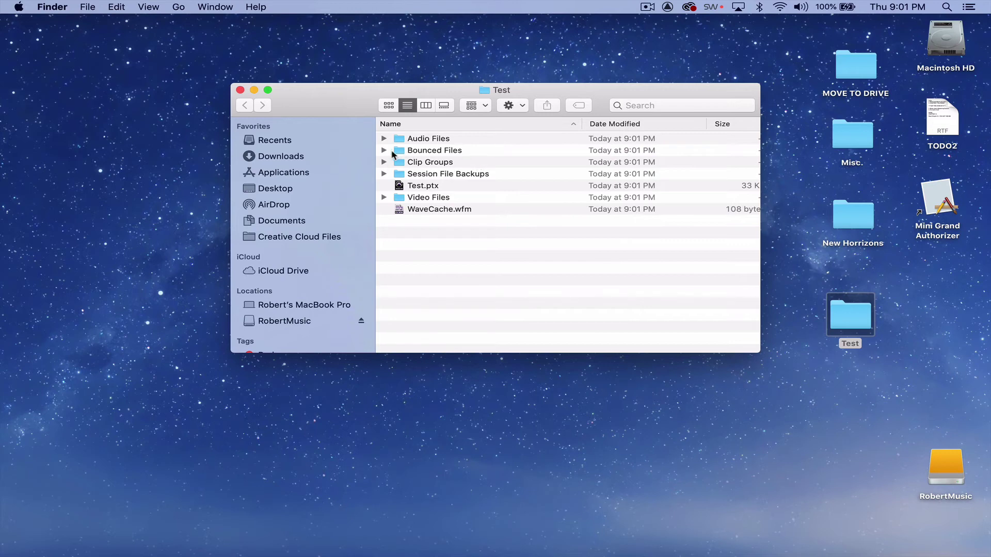
pyautogui.click(447, 167)
pyautogui.click(449, 175)
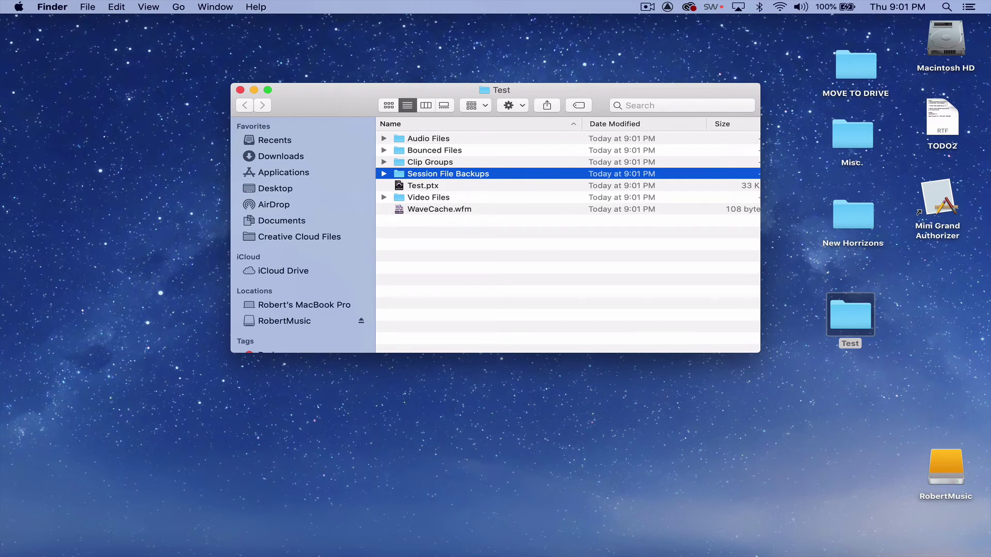
pyautogui.moveTo(844, 545)
pyautogui.click(782, 545)
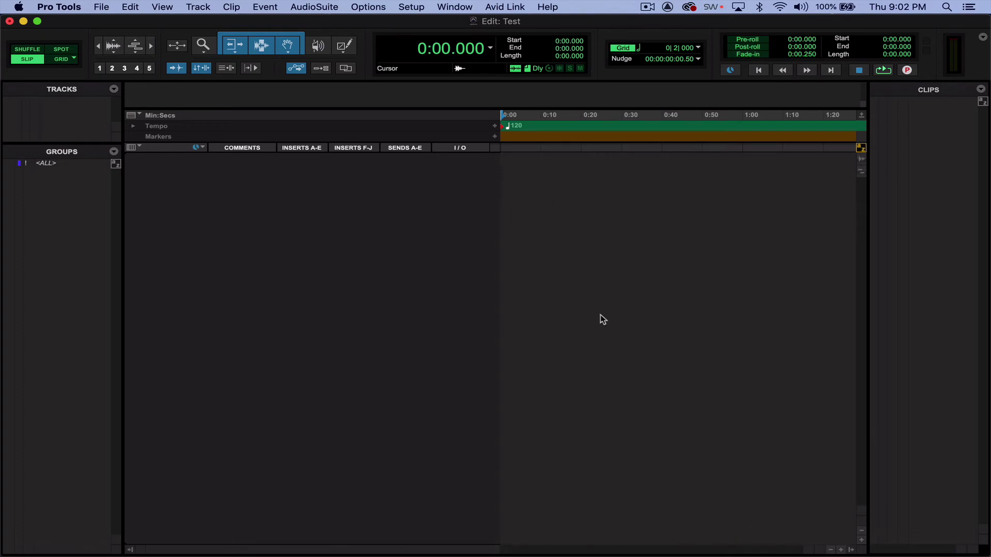
# Return to the Edit window and bring up New Tracks set for 1 mono audio track
pyautogui.press('super+equal')
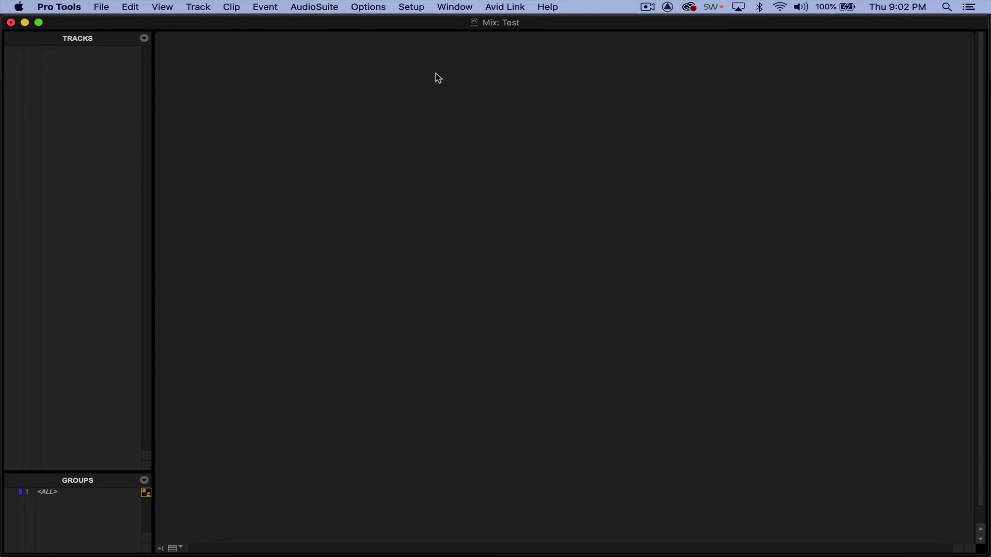
pyautogui.press('super+equal')
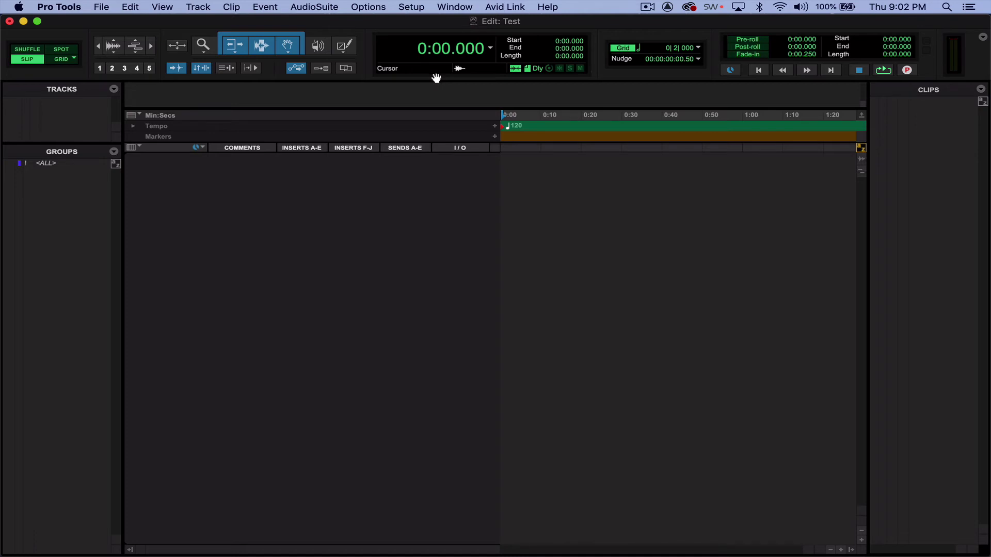
pyautogui.press('super+shift+n')
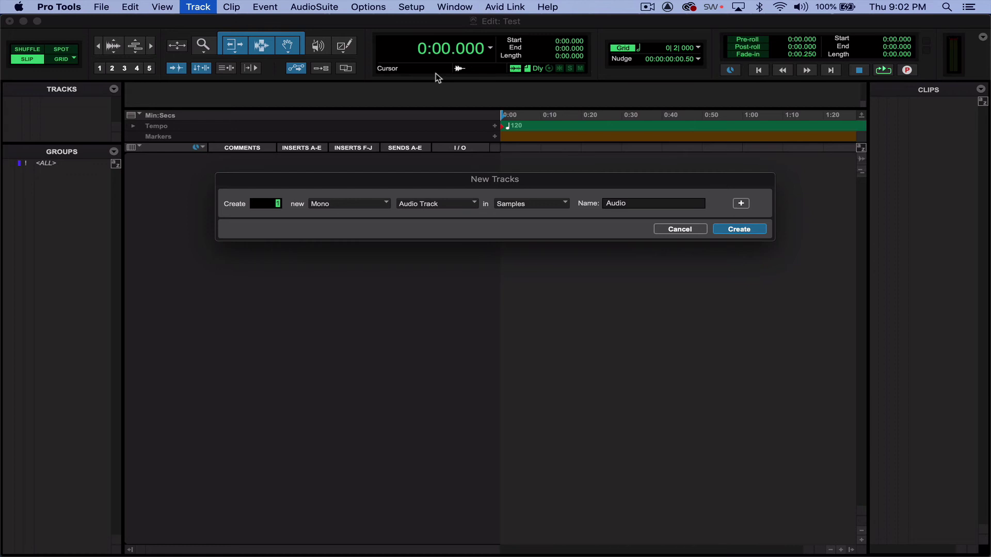
# Create the mono track Audio 1, confirm no input and output A 1-2, then toggle Mix and Edit
pyautogui.press('Return')
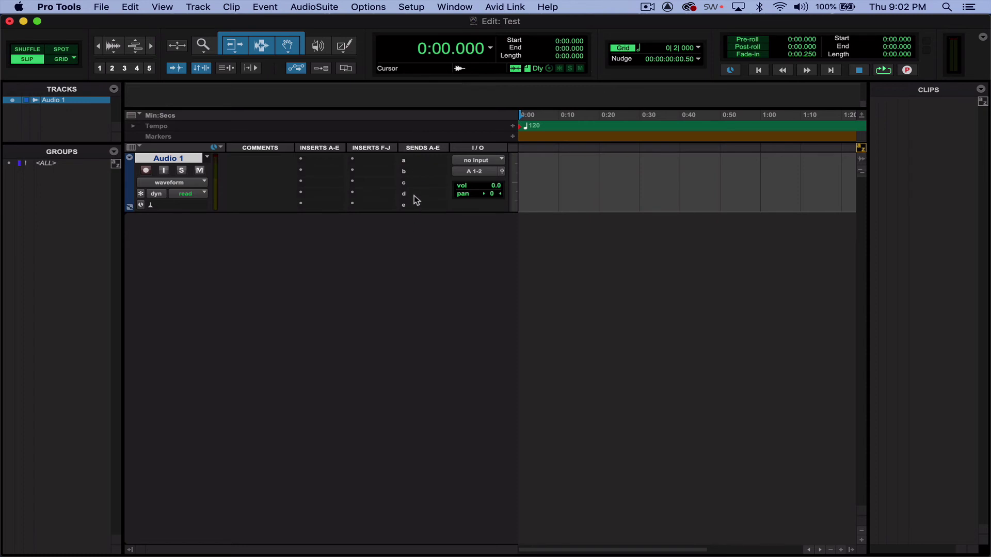
pyautogui.click(484, 161)
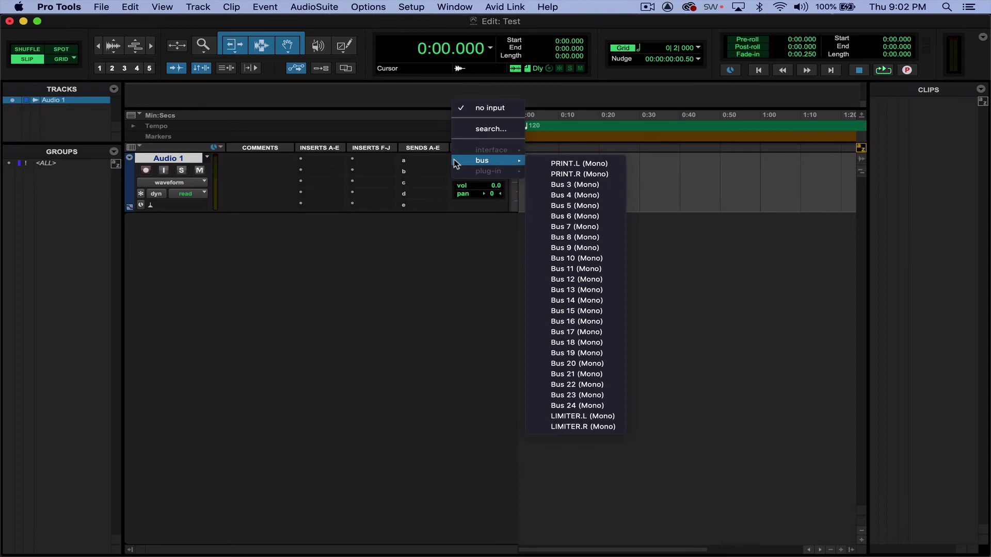
pyautogui.click(446, 281)
pyautogui.click(473, 171)
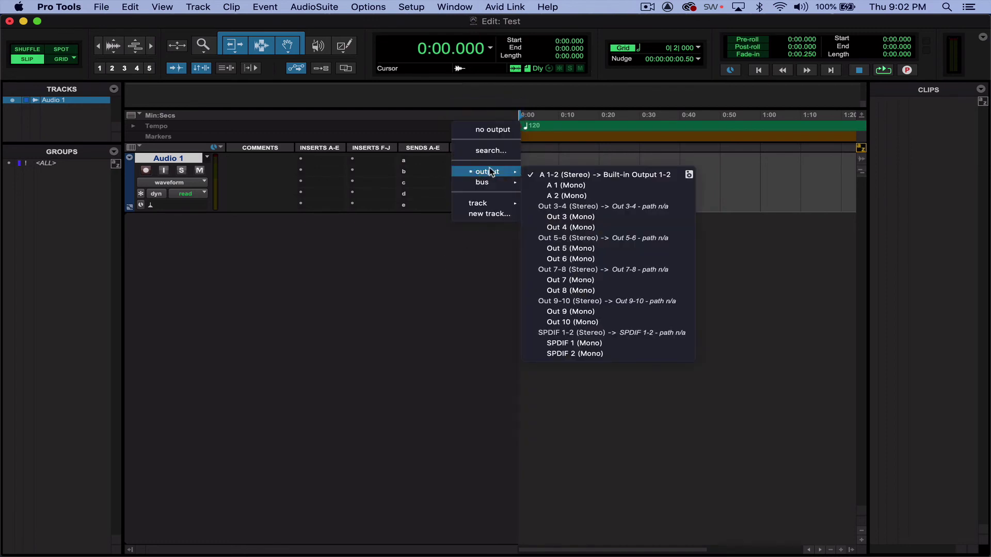
pyautogui.click(388, 286)
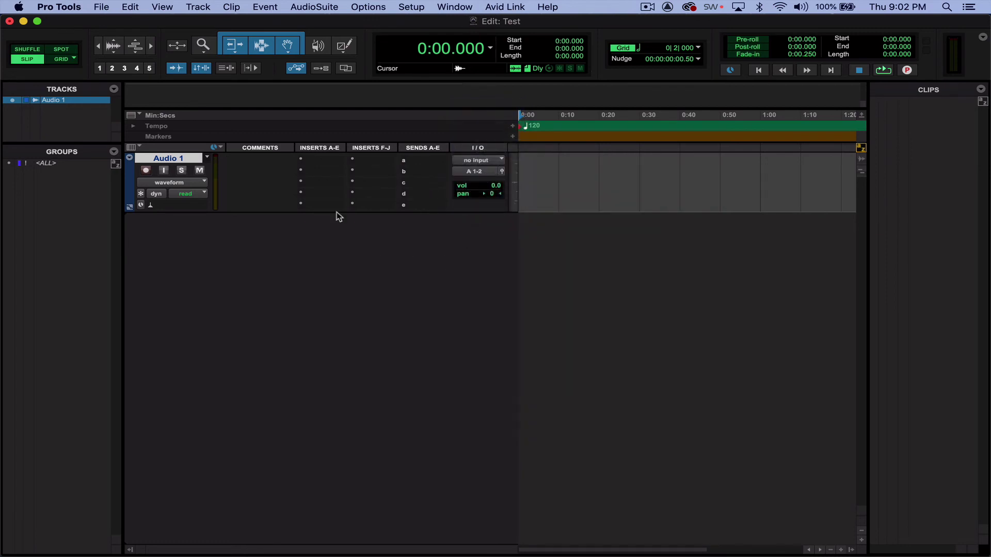
pyautogui.press('super+equal')
pyautogui.press('super+equal')
pyautogui.press('super+equal')
pyautogui.press('super+equal')
pyautogui.press('super+equal')
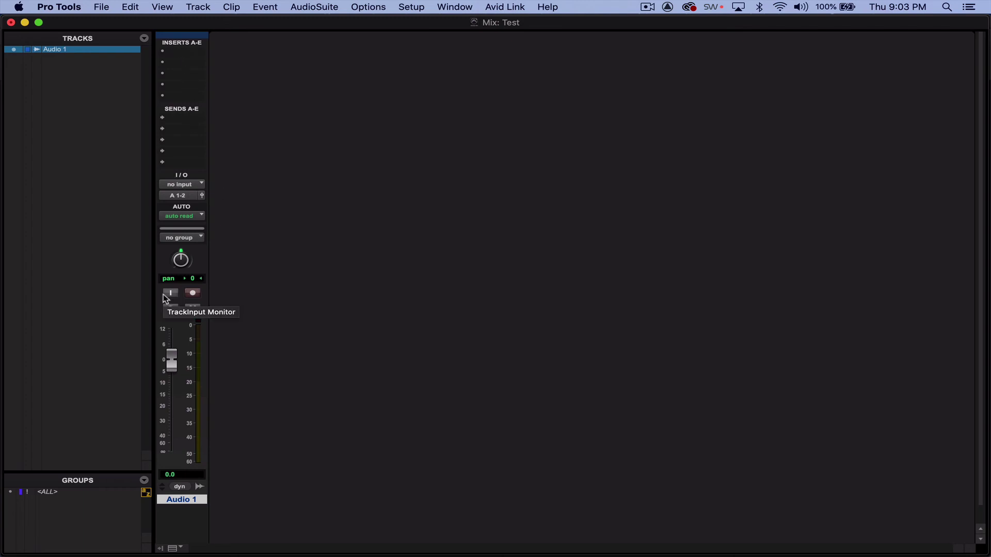
pyautogui.press('super+equal')
pyautogui.click(411, 7)
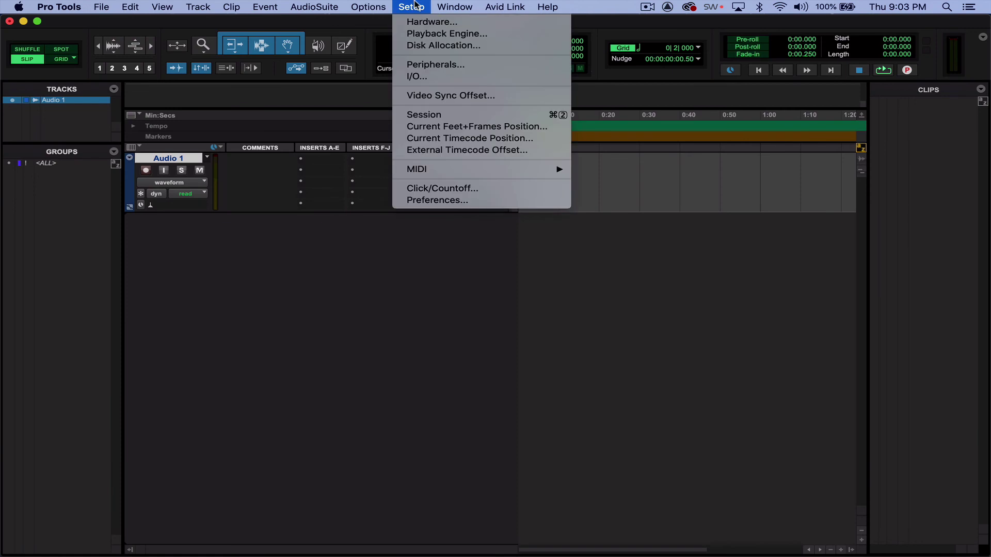
pyautogui.click(415, 6)
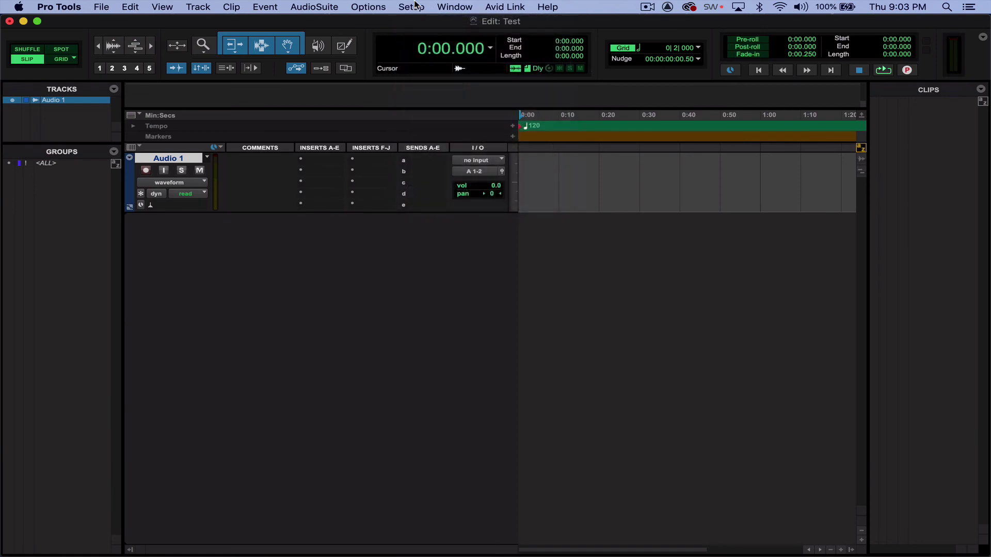
pyautogui.click(415, 6)
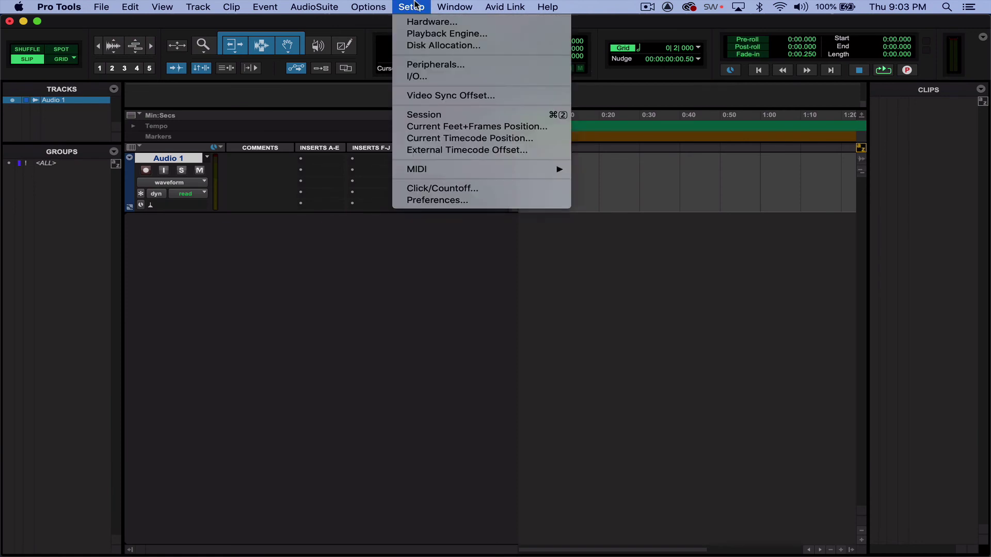
pyautogui.click(424, 34)
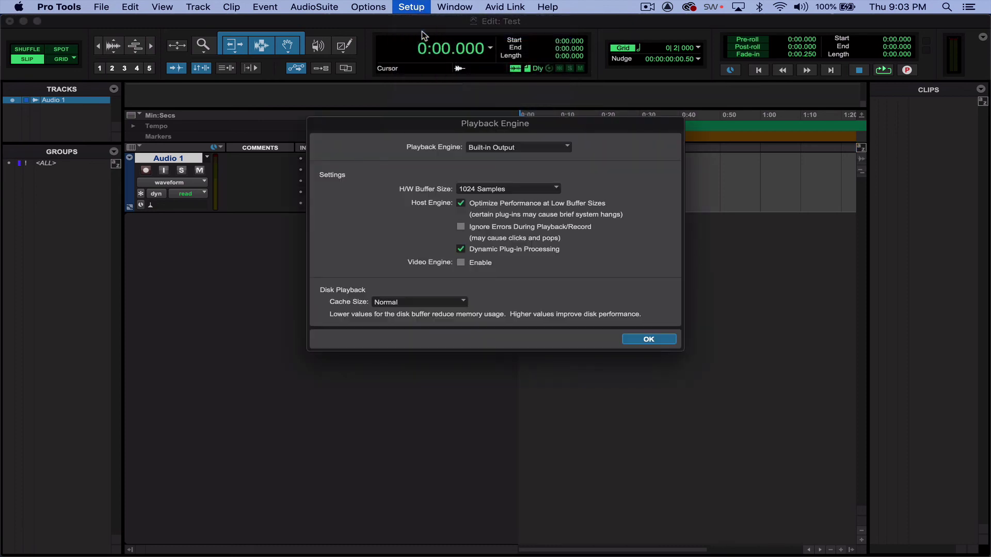
pyautogui.click(485, 147)
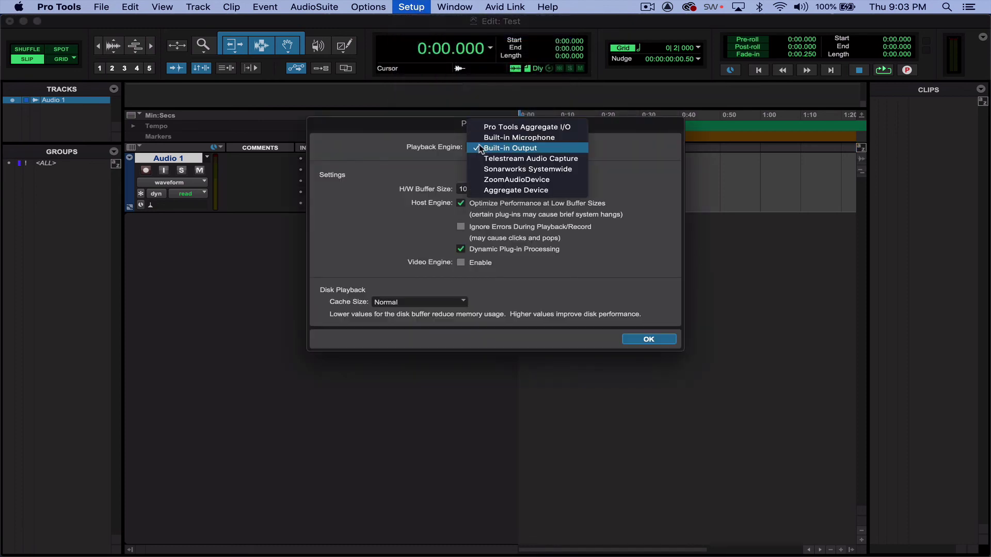
pyautogui.click(621, 152)
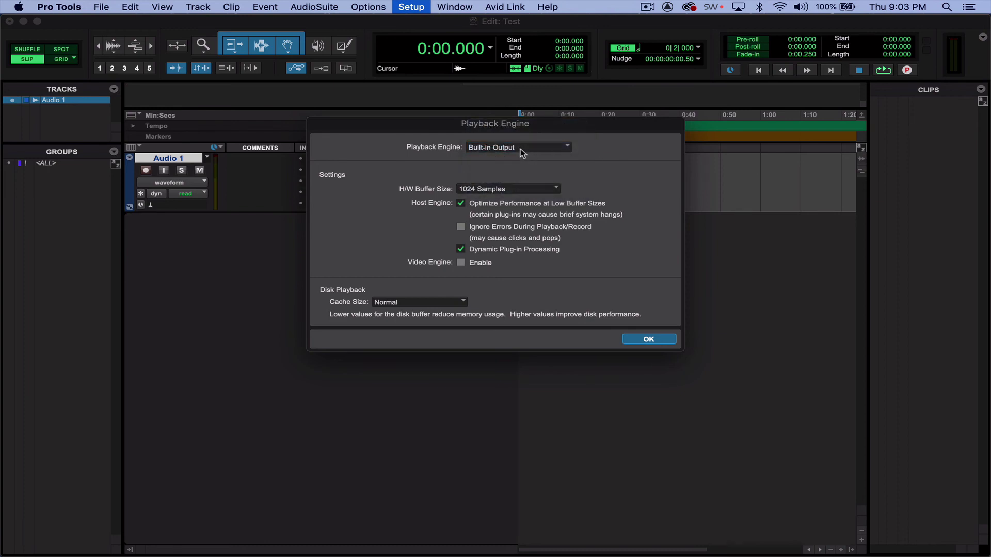
pyautogui.click(522, 150)
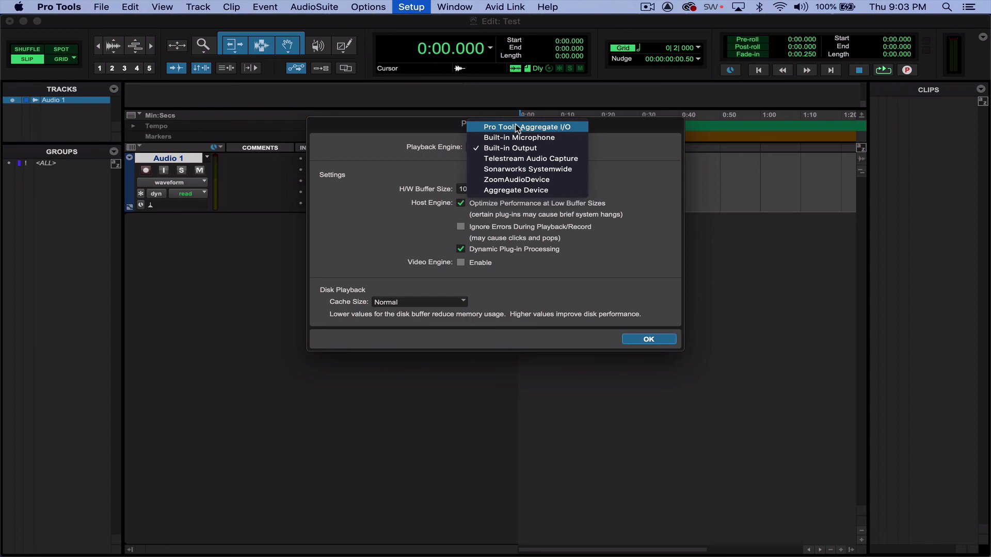
pyautogui.click(510, 147)
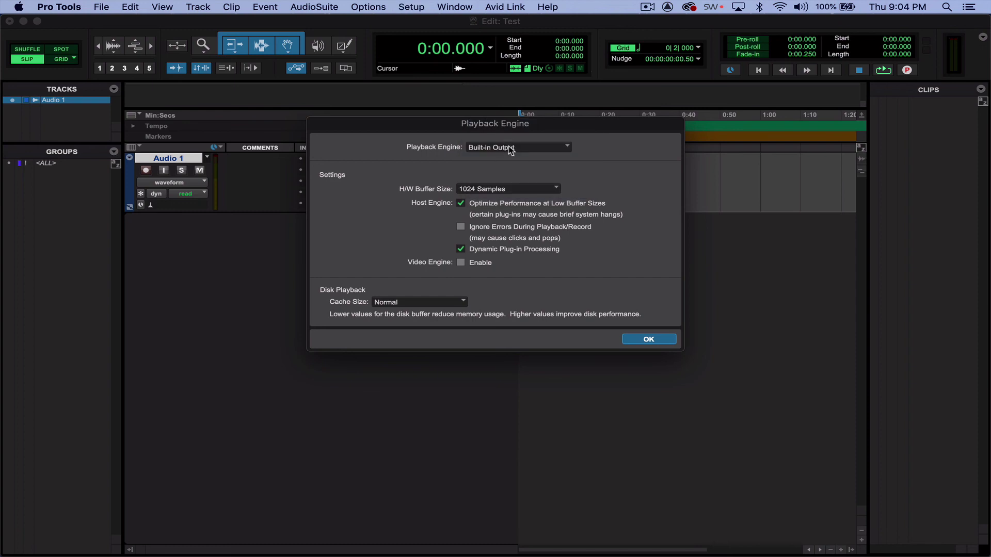
pyautogui.click(524, 192)
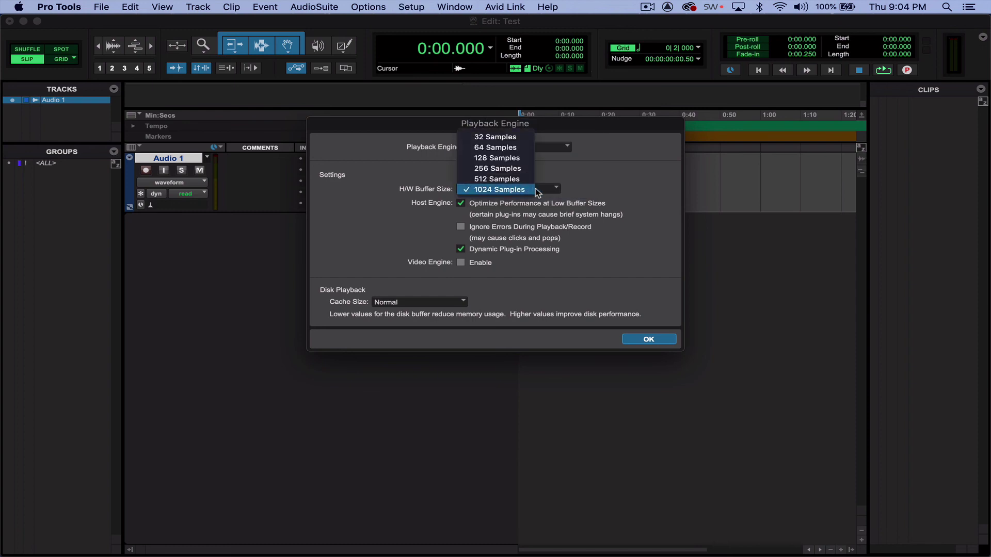
pyautogui.click(545, 193)
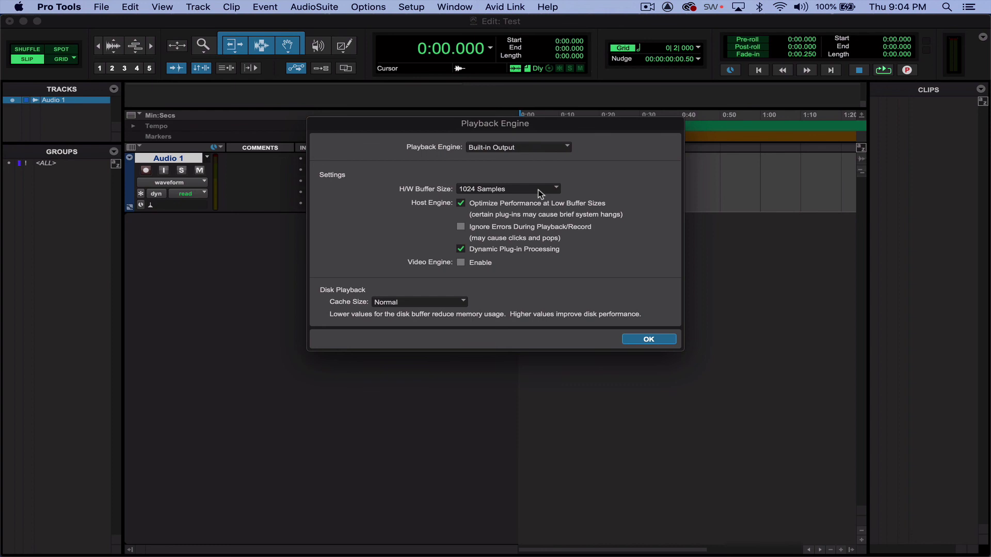
pyautogui.click(648, 339)
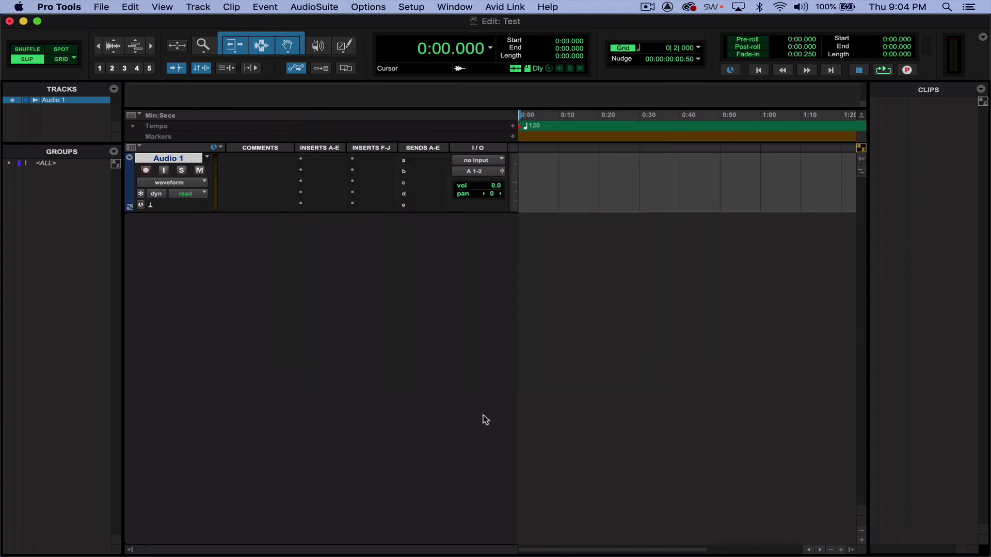